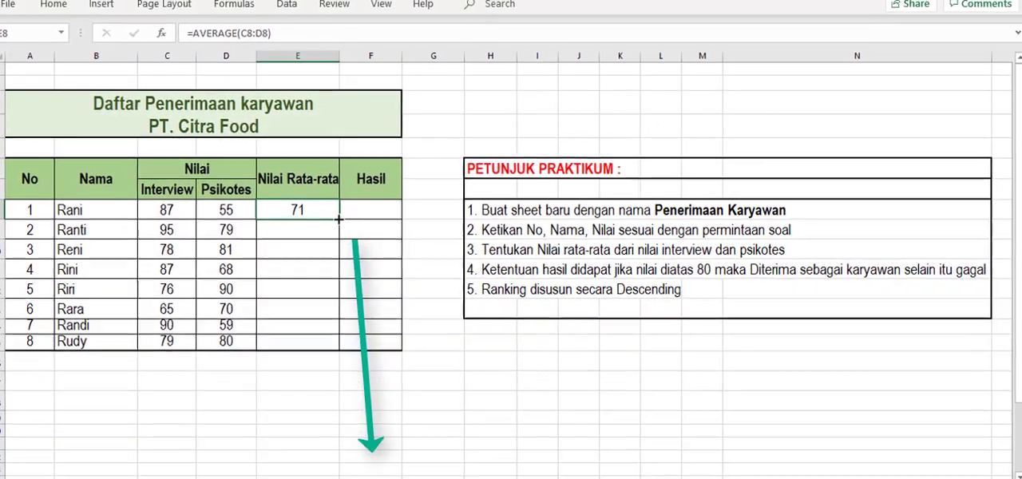
Fill the AVERAGE formula from E8 down the Nilai Rata-rata column through E15.
left_click_drag(336, 244, 331, 346)
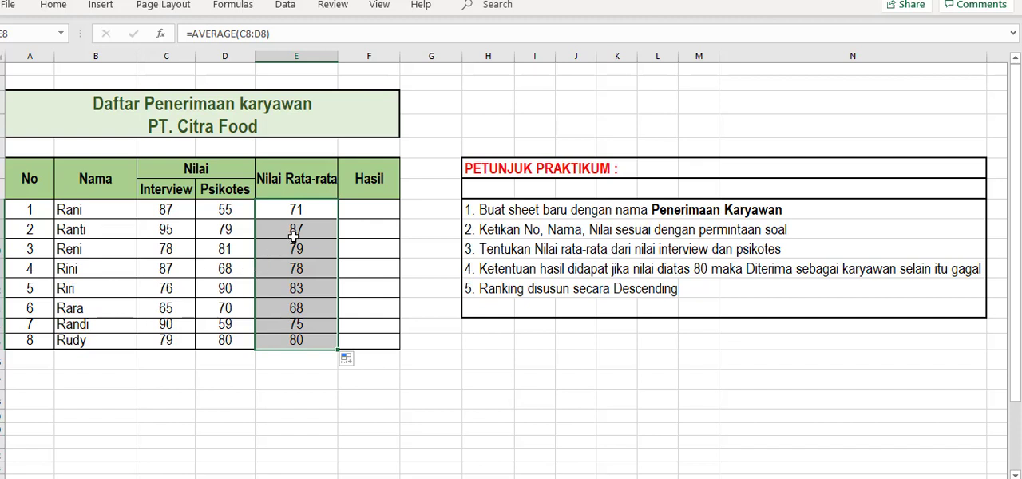
left_click(301, 213)
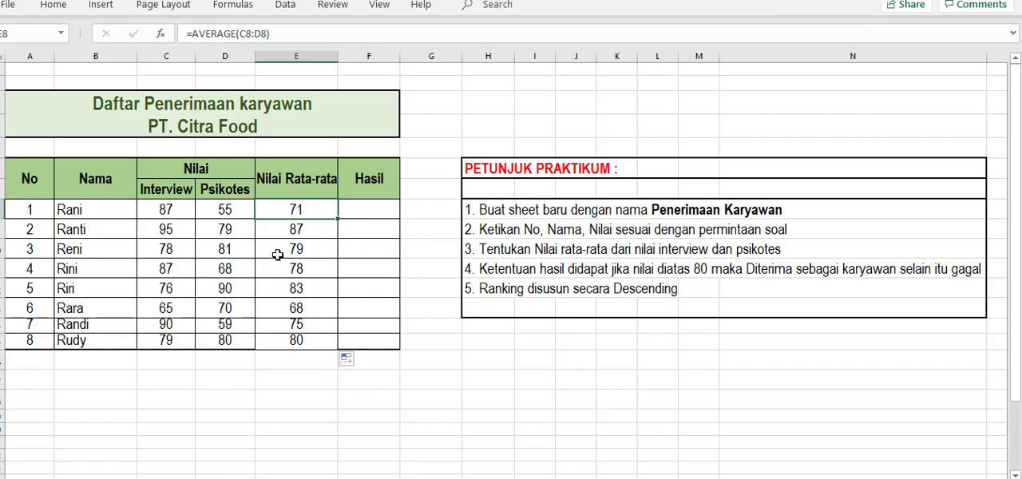
Enter =IF(E8>80;"Lulus";"Tidak Lulus") in F8, the first cell under Hasil.
left_click(382, 210)
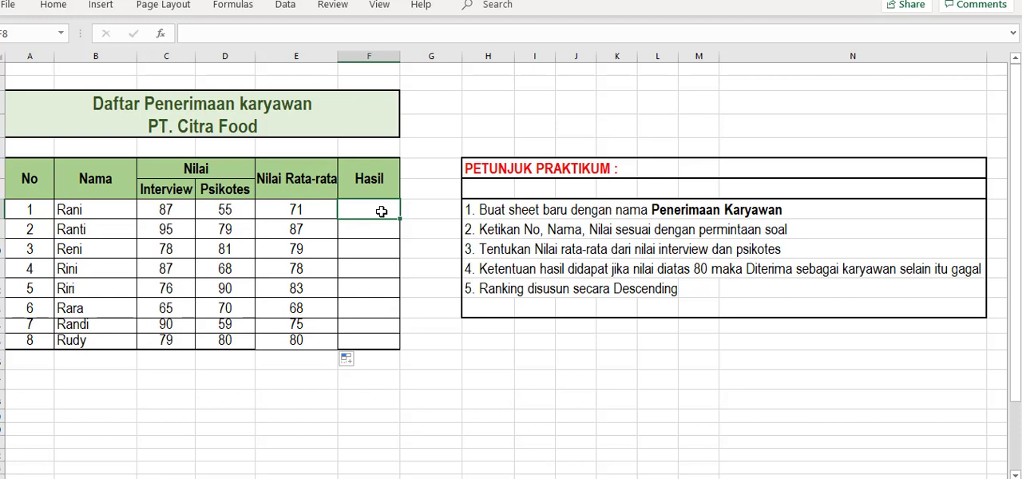
left_click(484, 270)
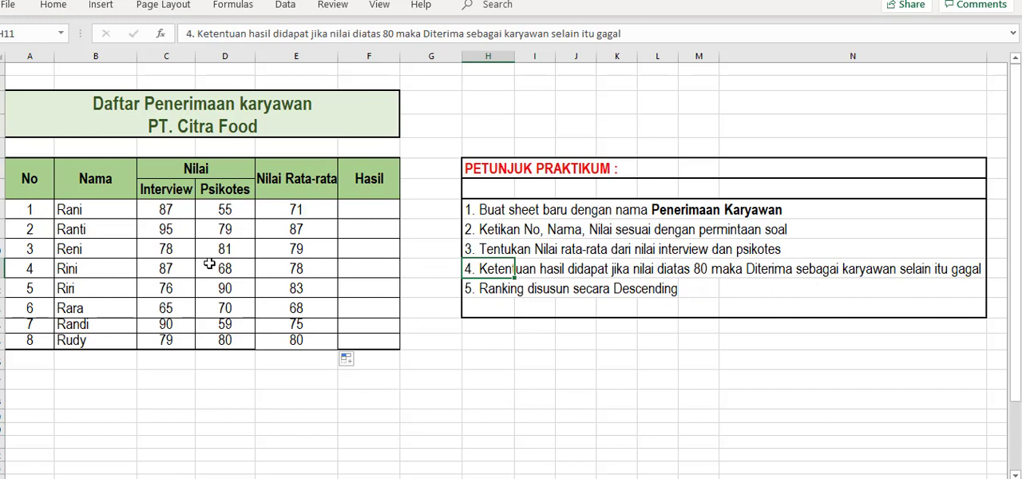
left_click_drag(295, 207, 299, 342)
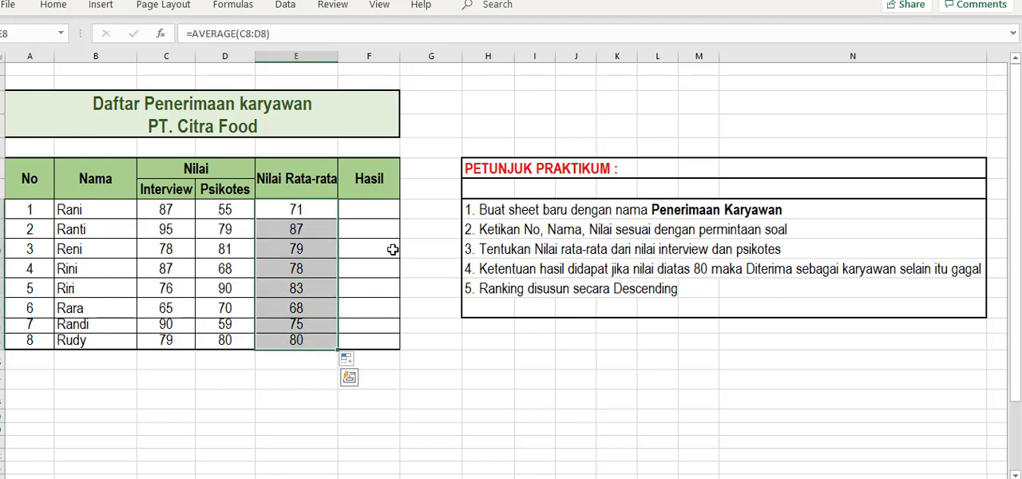
left_click(368, 211)
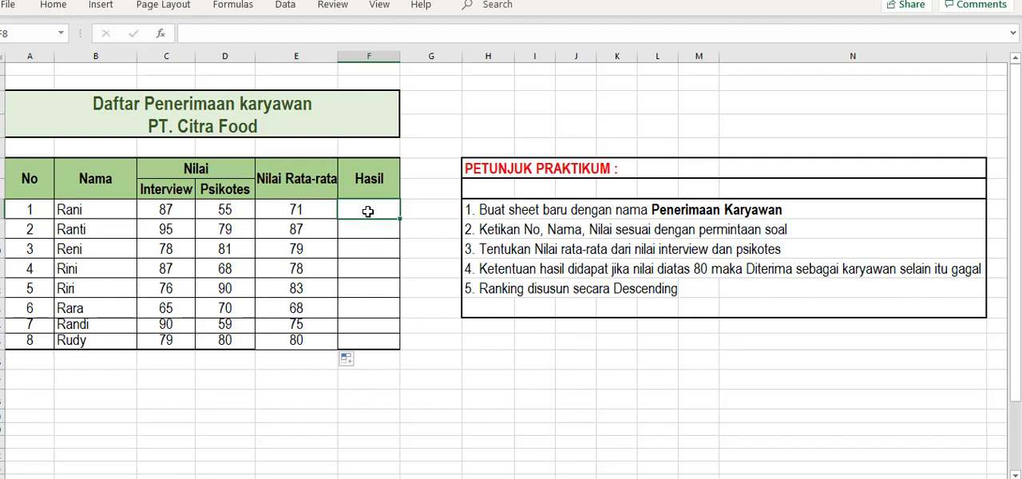
type("=if(")
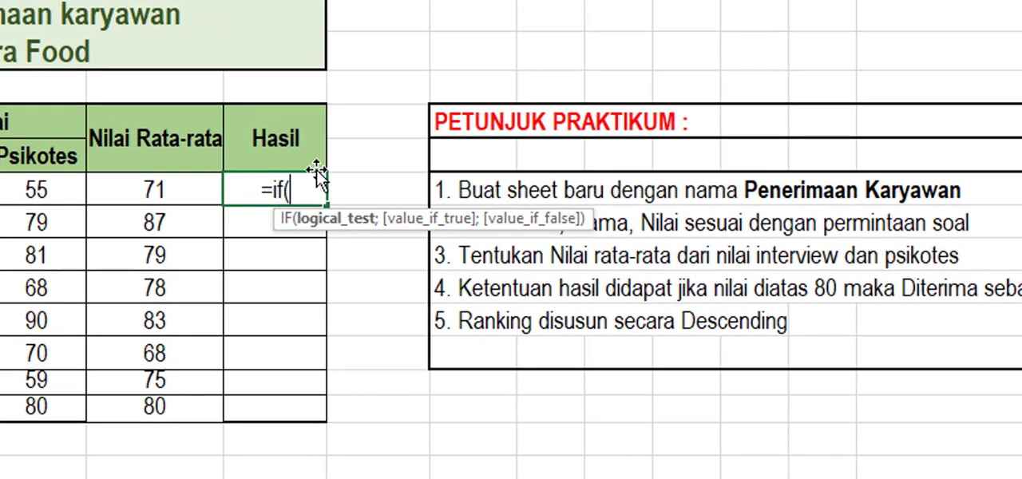
left_click(163, 192)
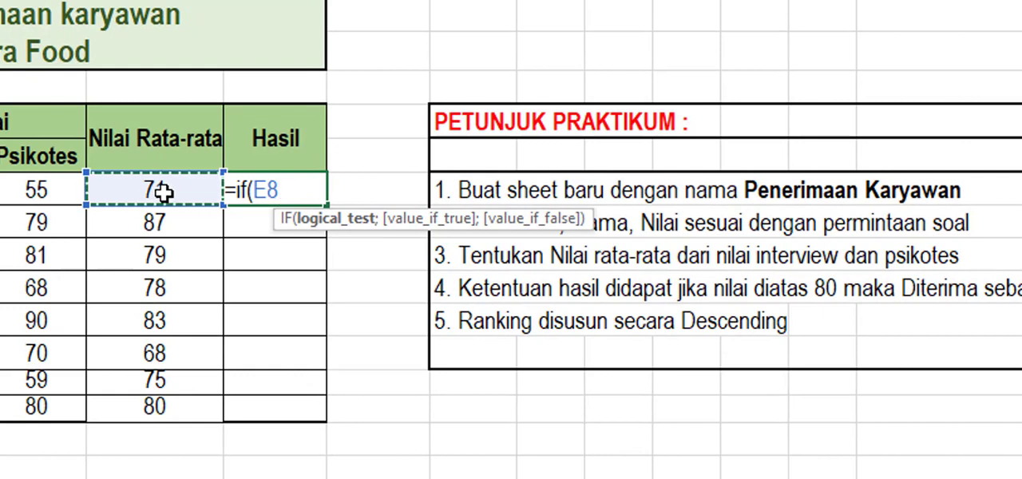
type(">")
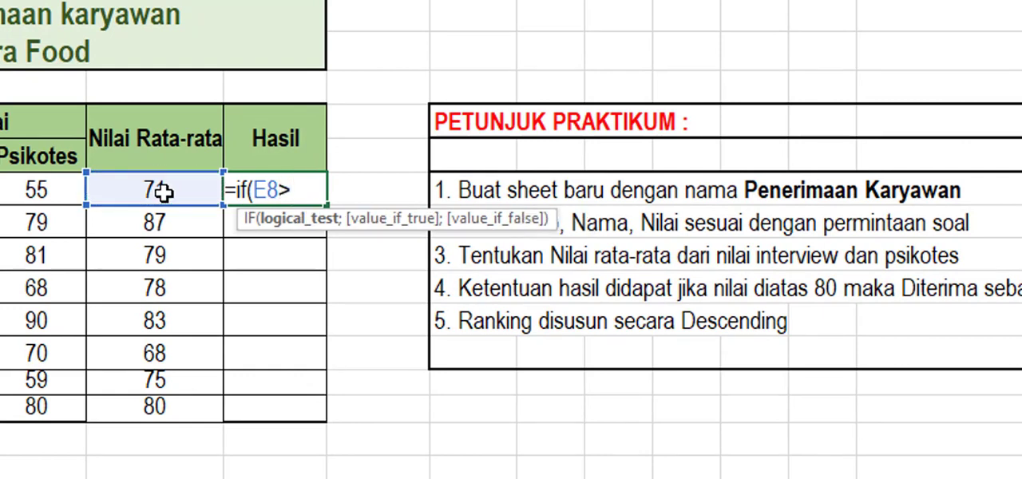
type("80;")
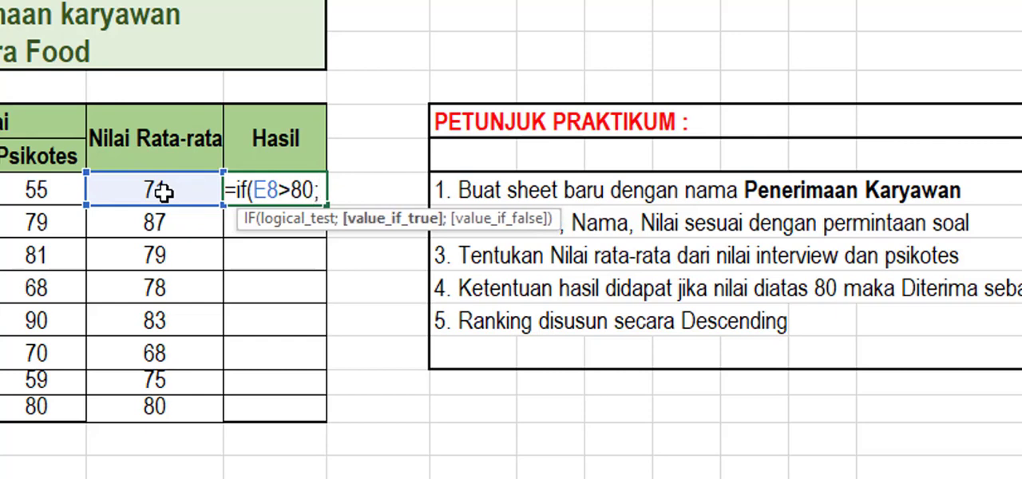
type("\"")
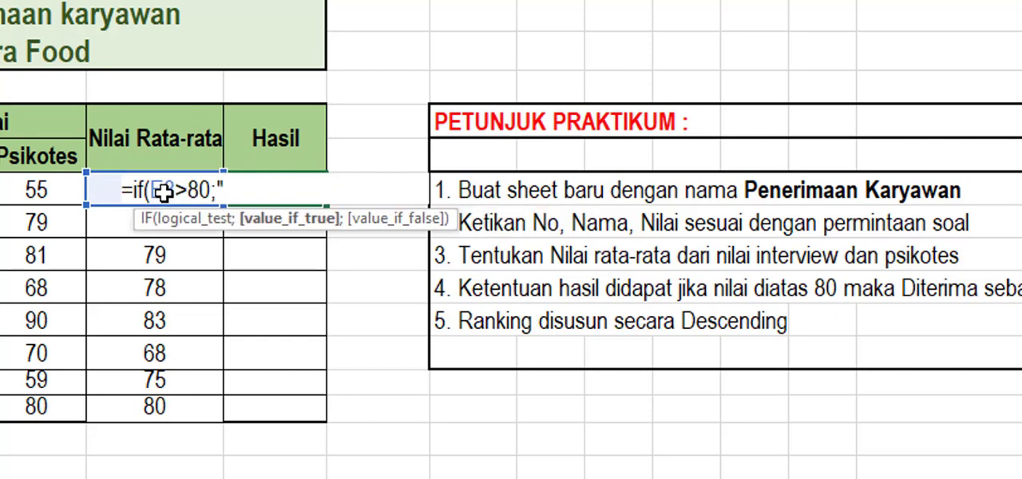
type("Lulus")
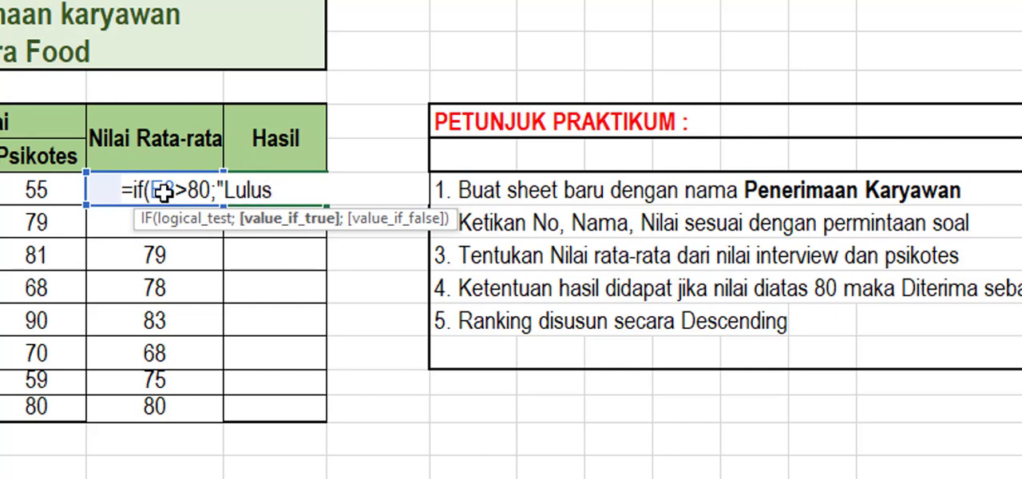
type("\"; ")
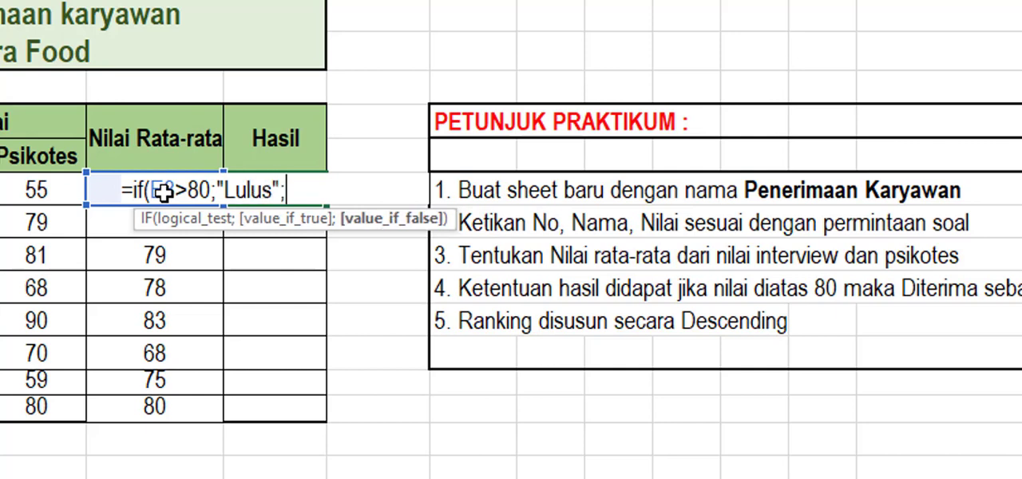
type("\"Tidak")
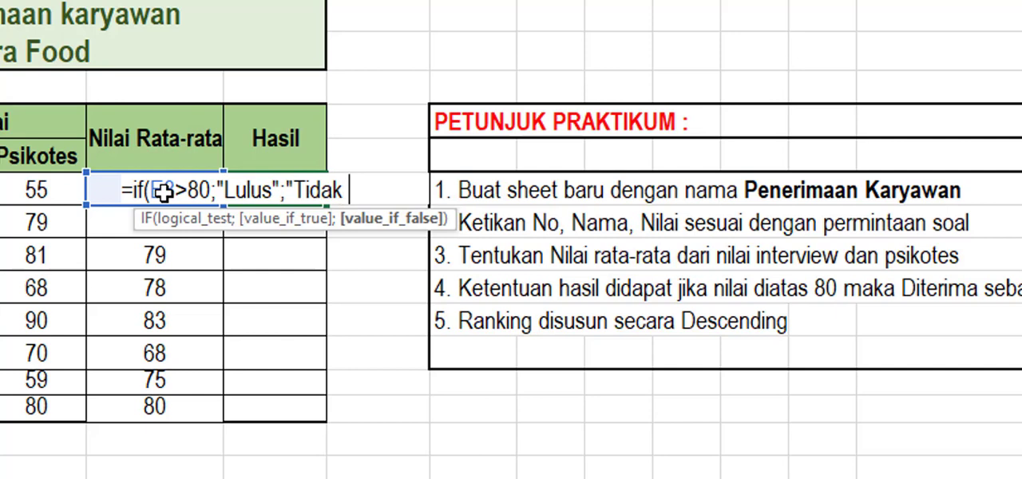
type(" Lulus\"")
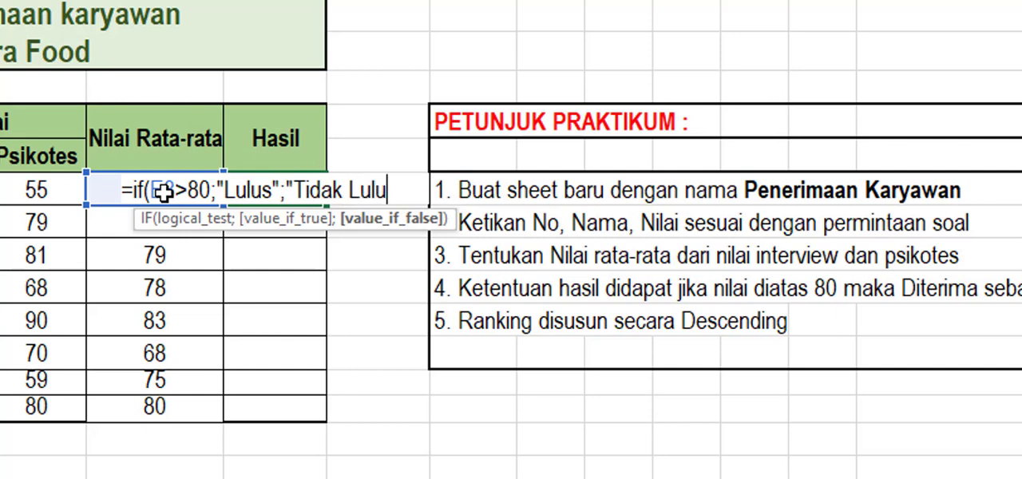
type(")")
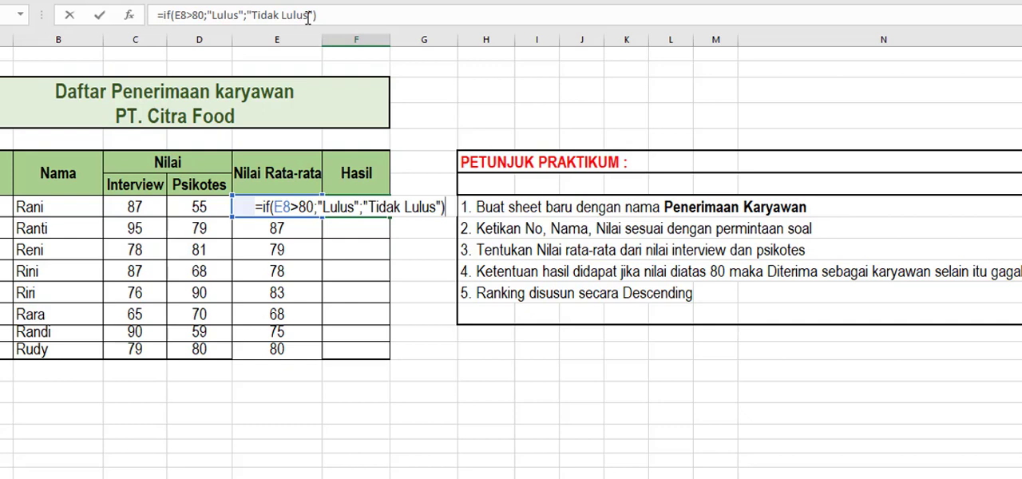
left_click(321, 13)
key("Return")
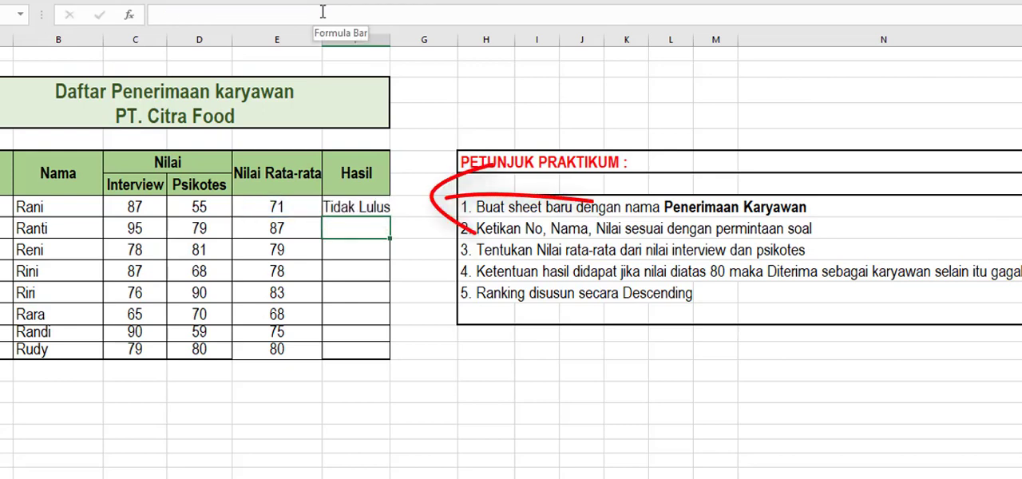
Widen the Hasil column F slightly so the result text fits within the cell.
scroll(412, 51, "down", 2)
scroll(399, 75, "up", 2)
left_click_drag(391, 45, 405, 48)
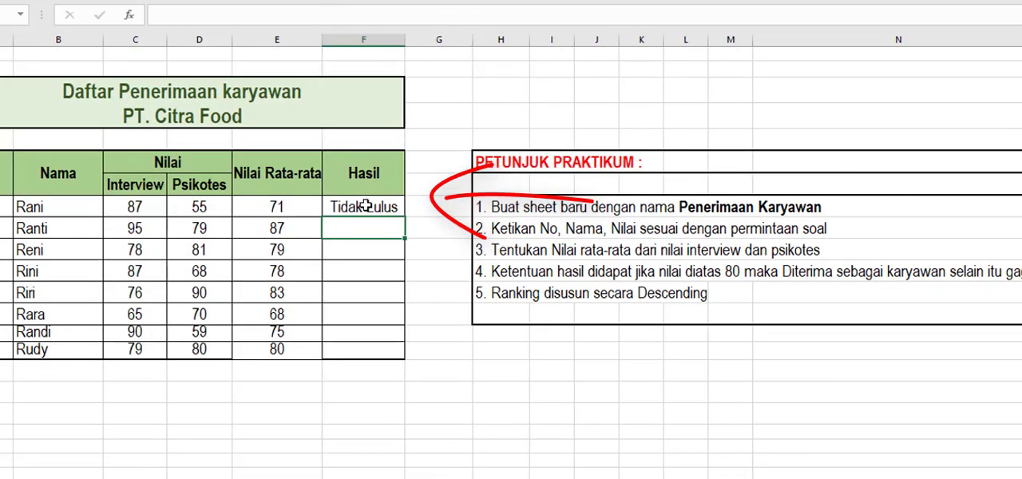
Fill the IF formula from F8 down the Hasil column through F15.
left_click(363, 207)
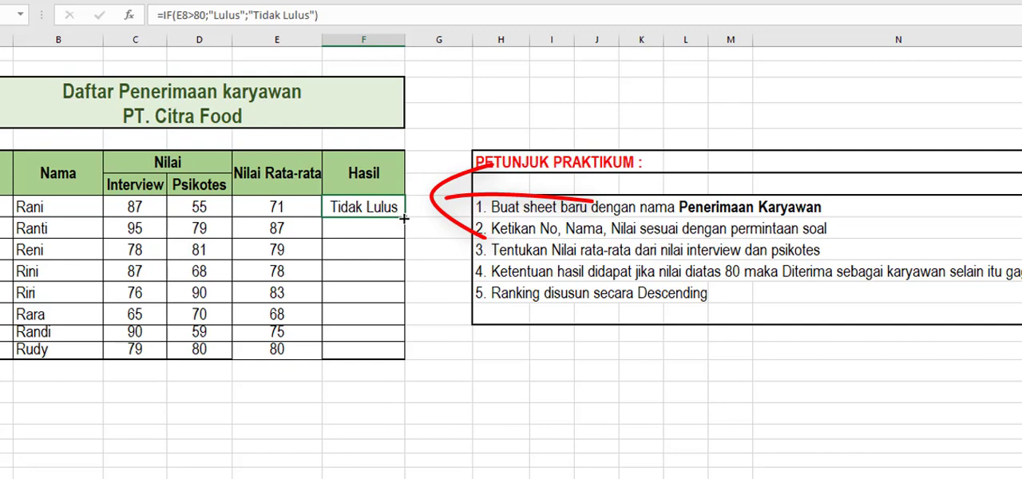
left_click_drag(404, 218, 406, 354)
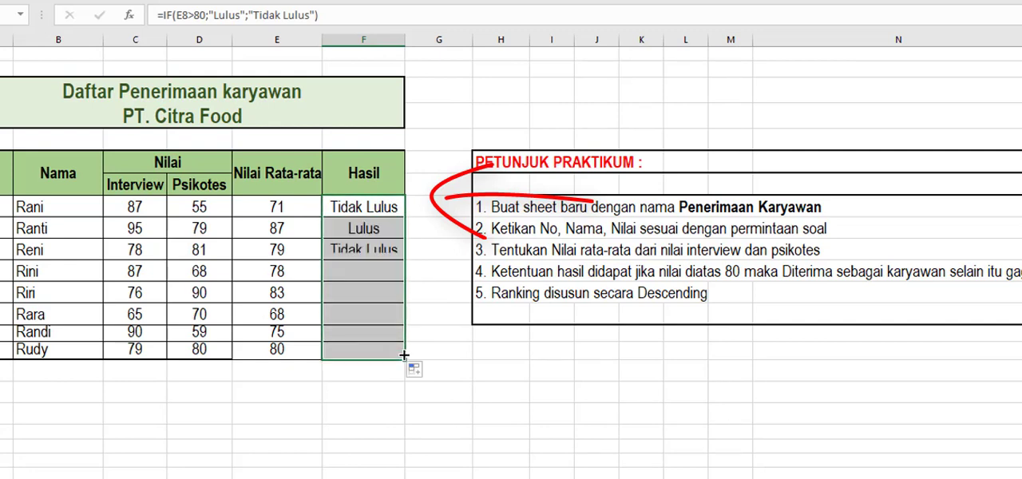
left_click(391, 311)
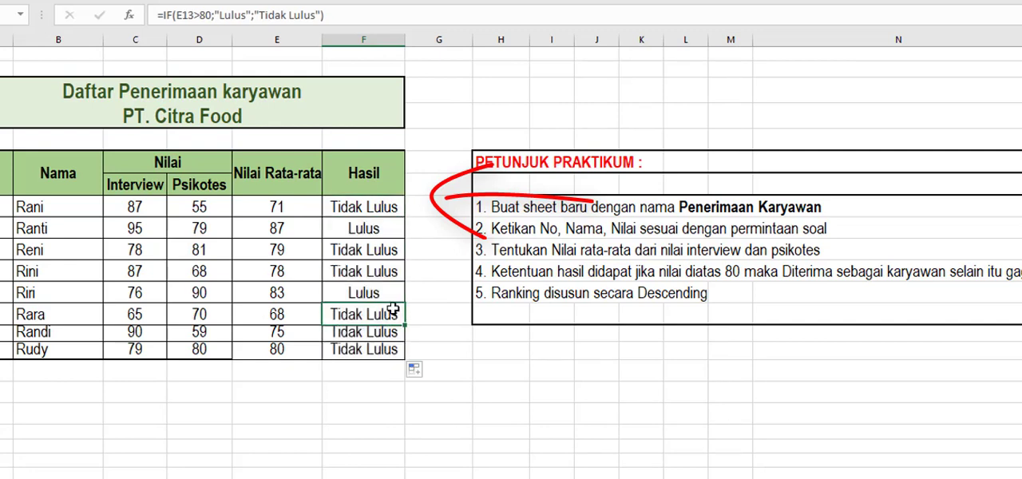
Change the font color of the two Lulus results in F9 and F12 to dark orange.
left_click(375, 207)
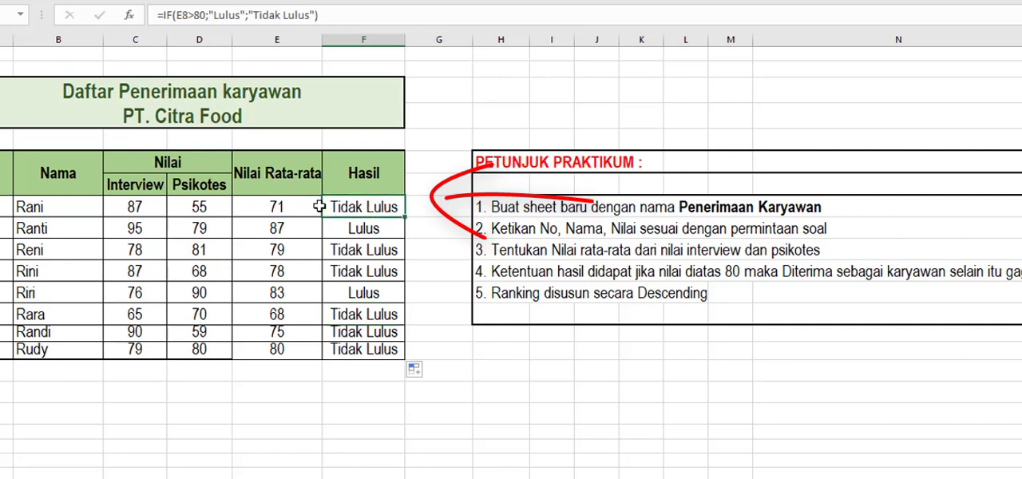
left_click(363, 229)
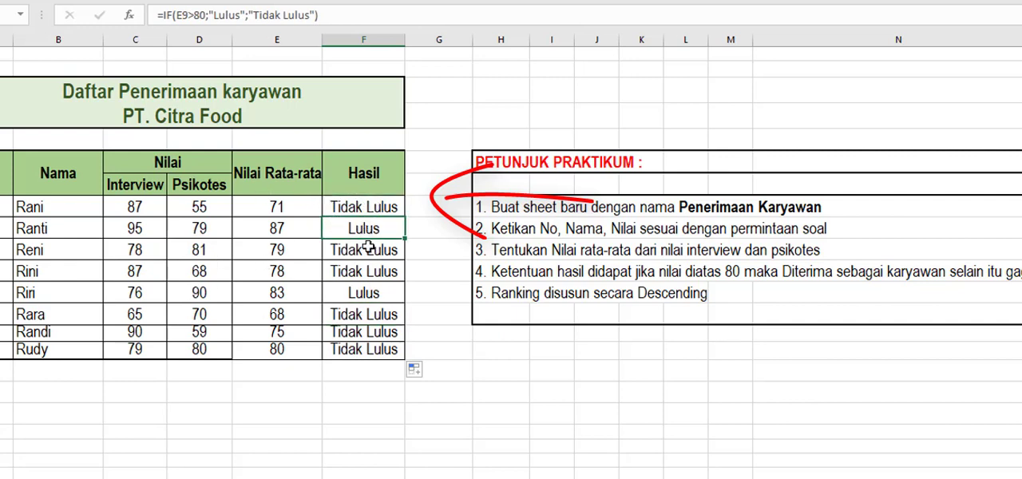
left_click(372, 292, "ctrl")
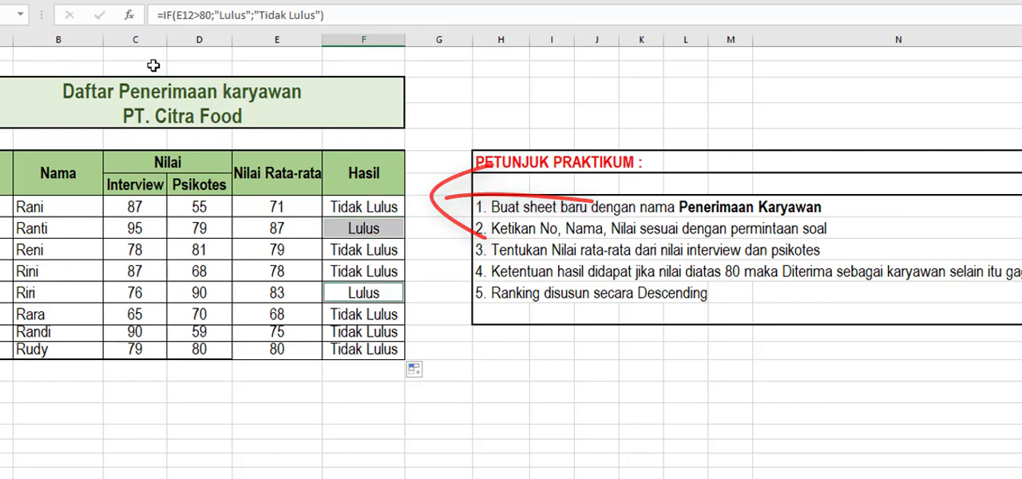
left_click(69, 5)
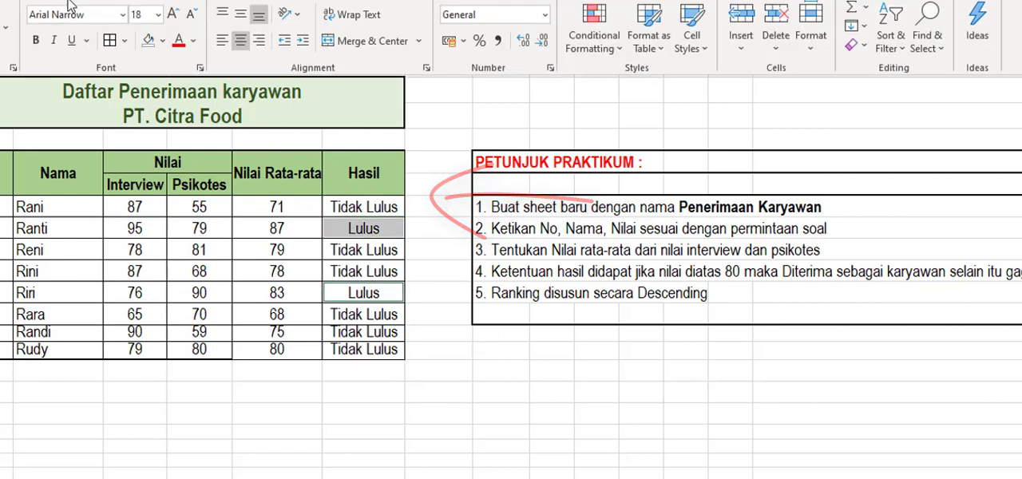
left_click(193, 41)
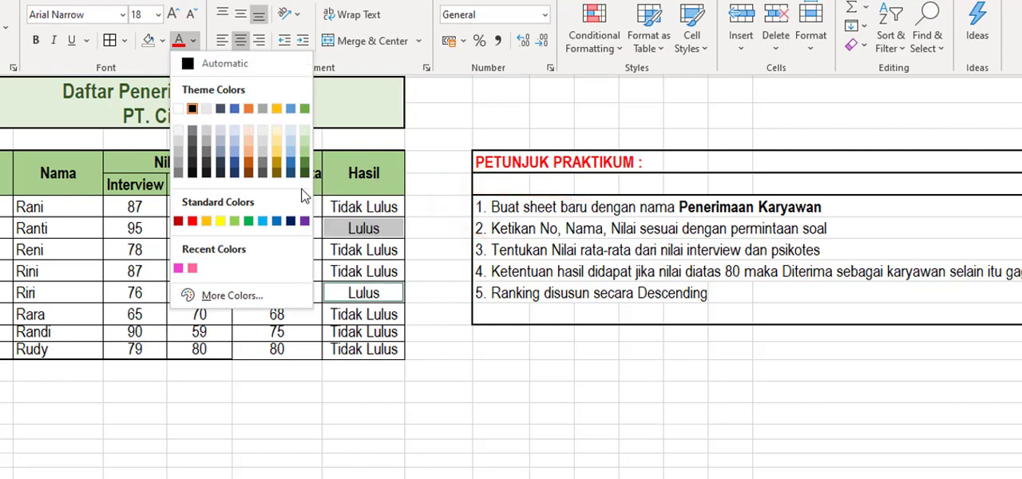
left_click(249, 163)
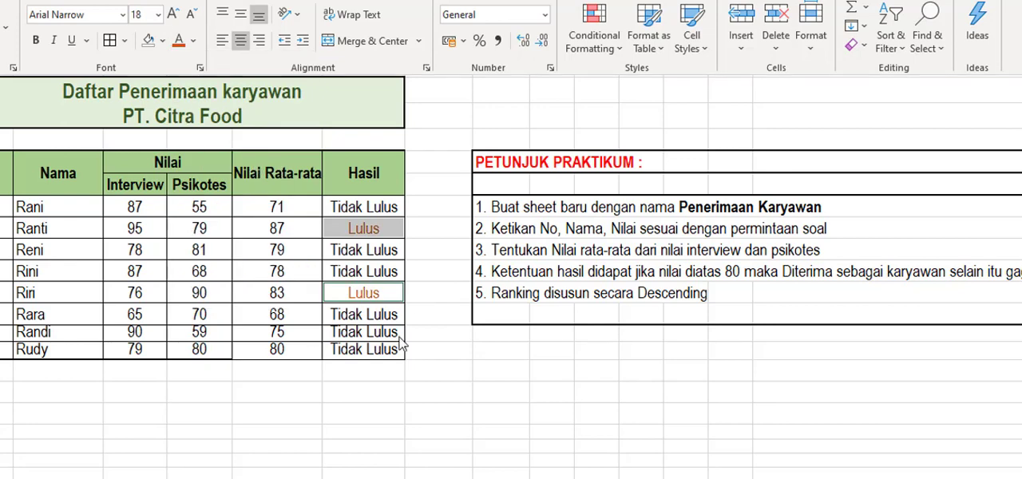
left_click(372, 271)
left_click(373, 293)
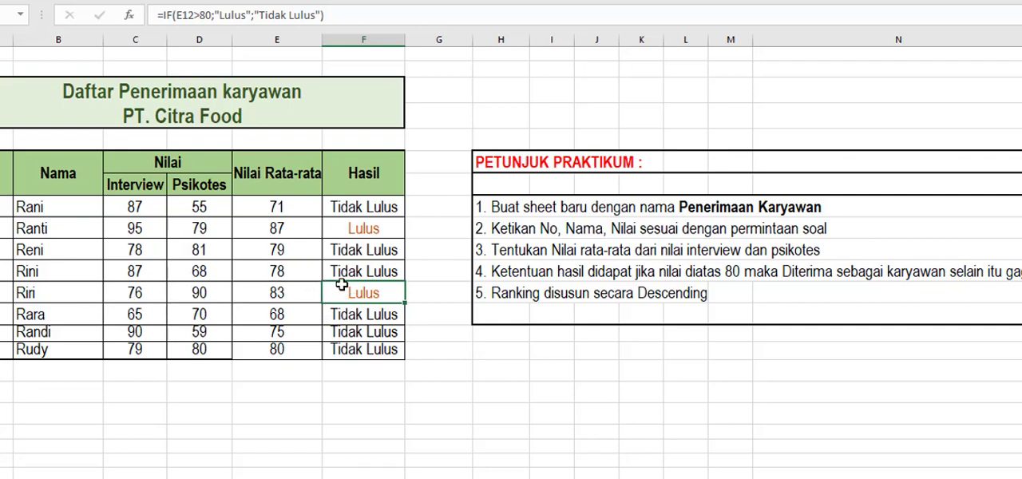
Check the averages of the passing candidates and the Hasil formulas of the remaining candidates against the rule of scores above 80.
left_click(295, 229)
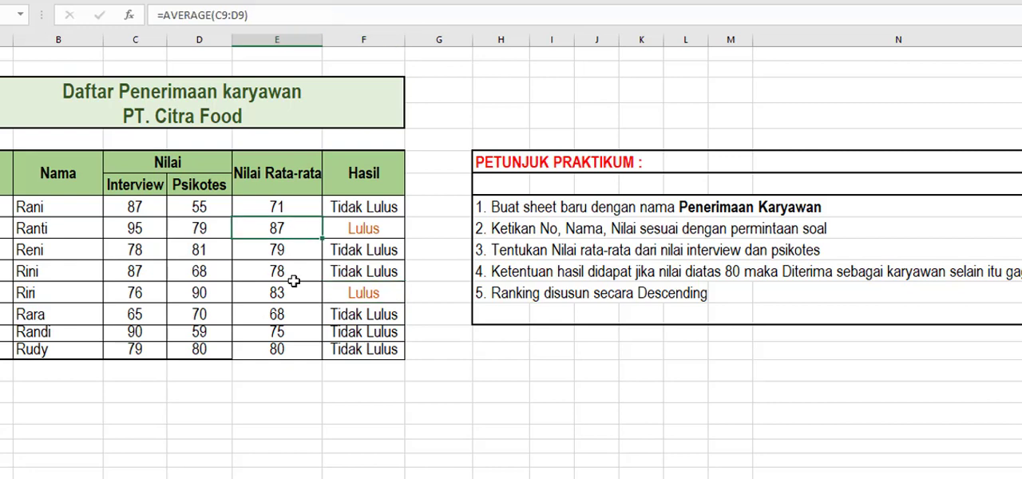
left_click(287, 292)
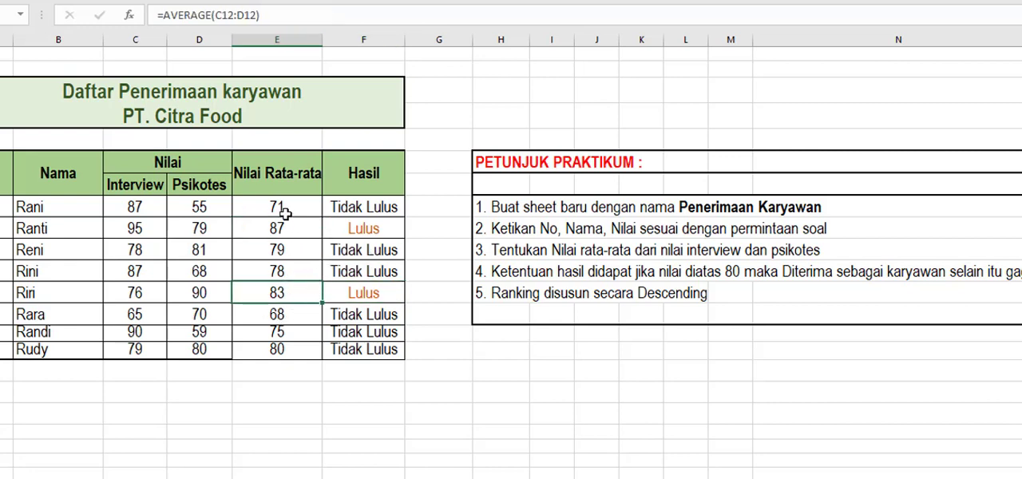
left_click(352, 206)
left_click(353, 250)
left_click(355, 271)
left_click(357, 337)
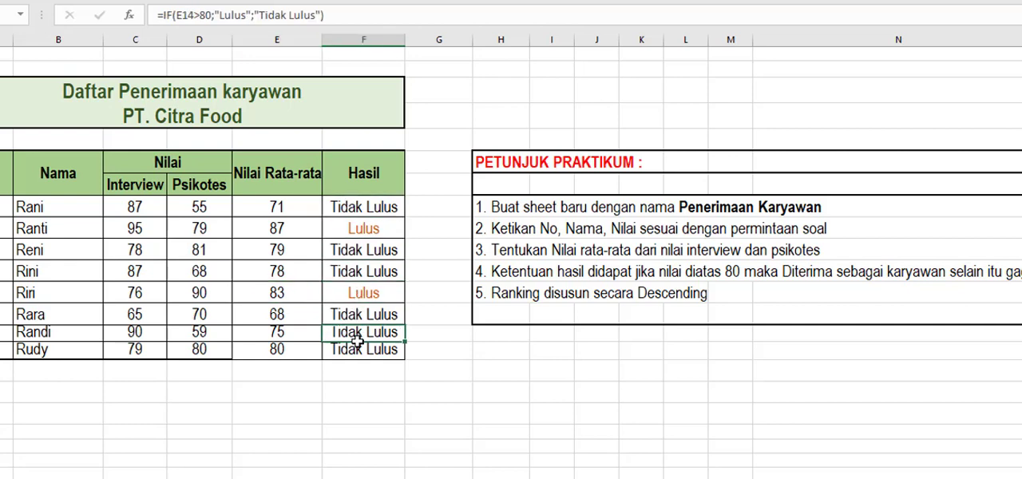
left_click(361, 349)
left_click(372, 209)
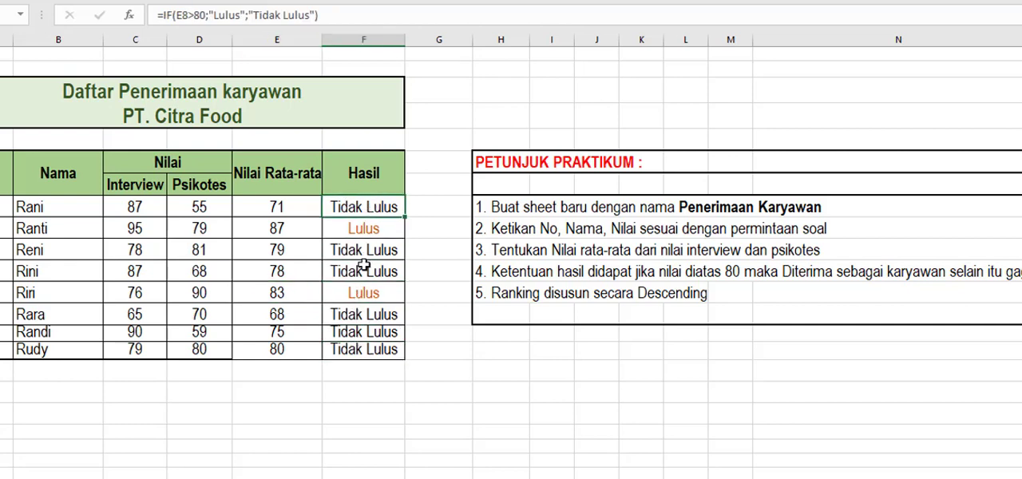